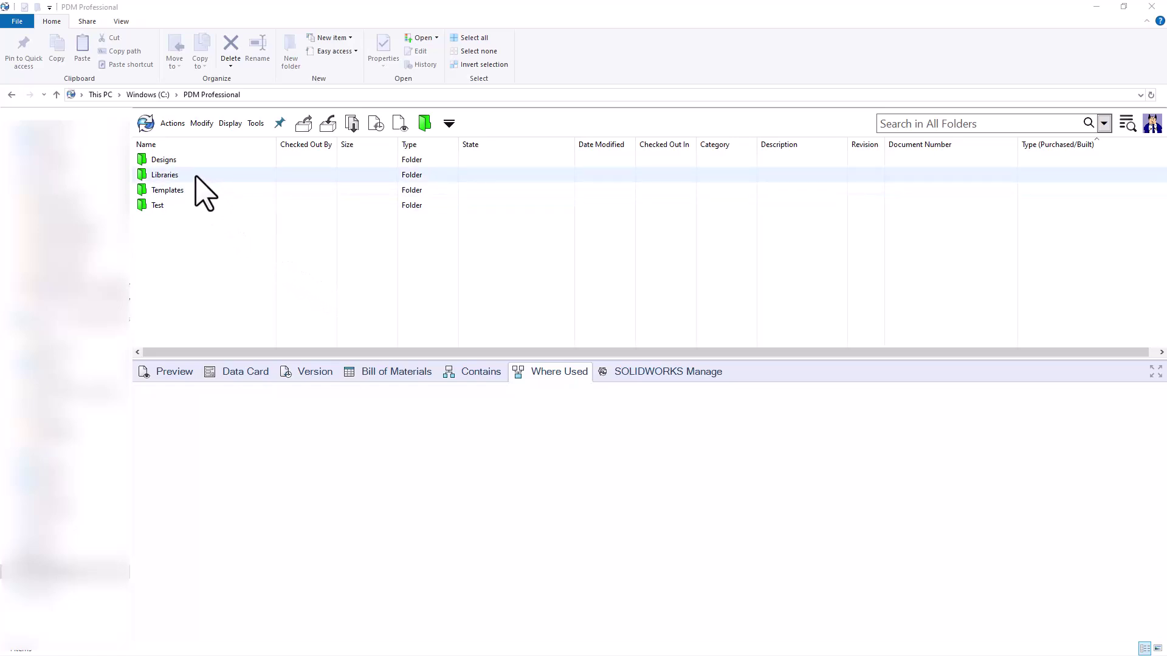
- Open the Libraries > Design Library folder from the vault root
{"action": "double_click", "coordinate": [179, 175]}
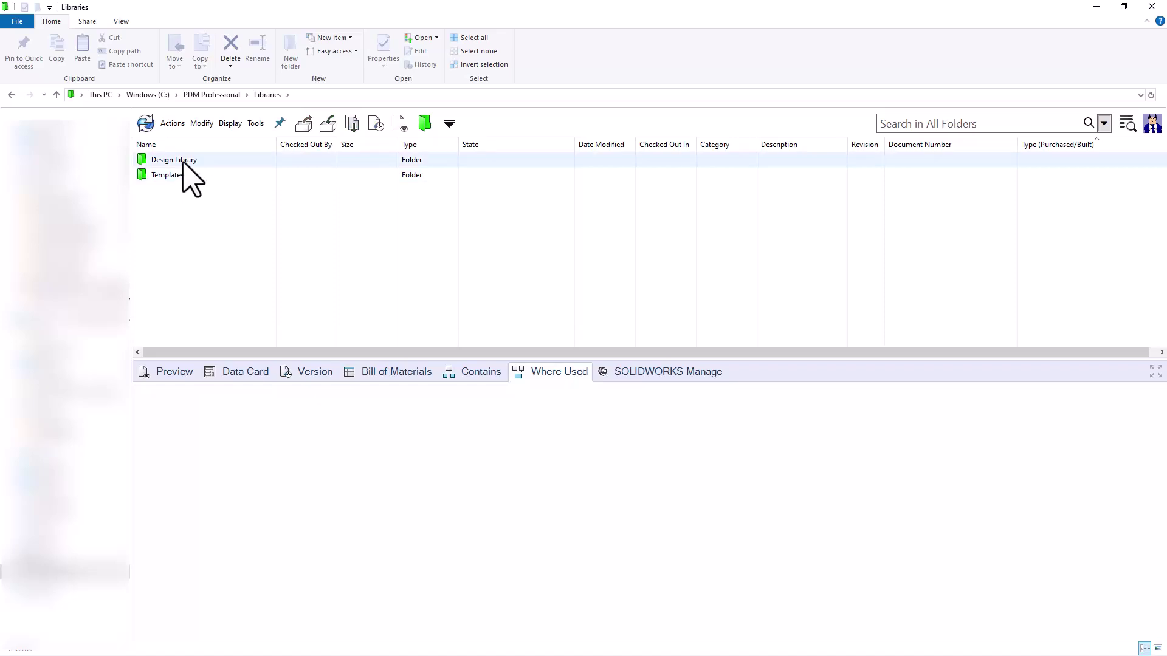
{"action": "left_click", "coordinate": [182, 162]}
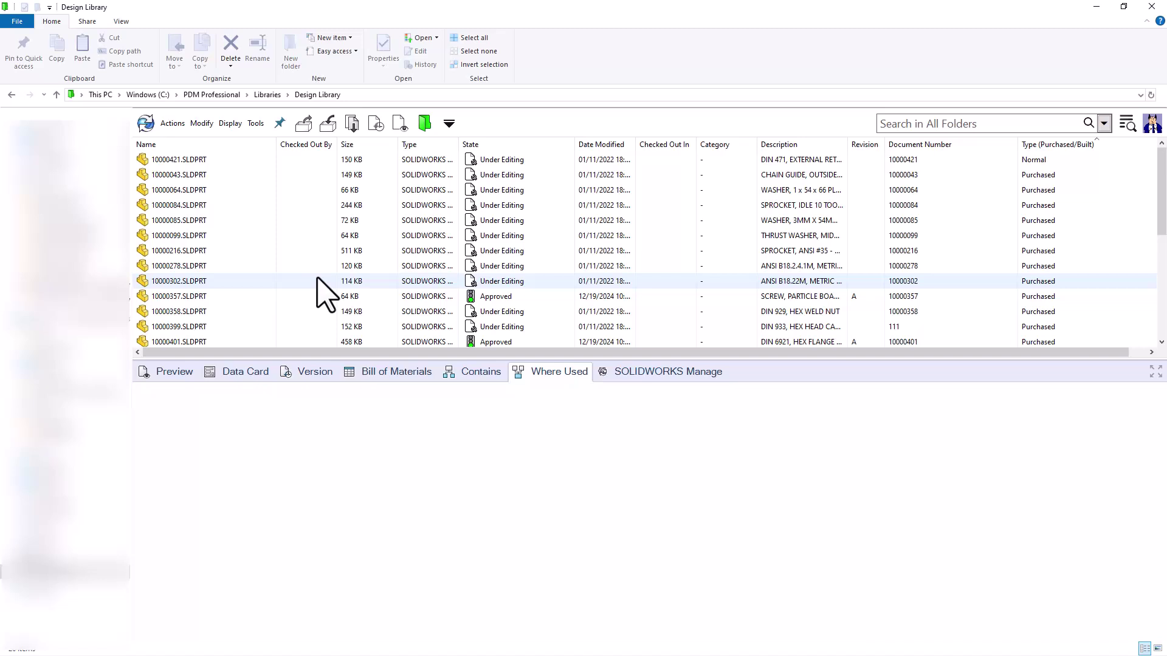
- List assemblies using 10000278.SLDPRT with a wider File Name column, reviewing each, starting with 10000351.SLDASM
{"action": "left_click", "coordinate": [207, 268]}
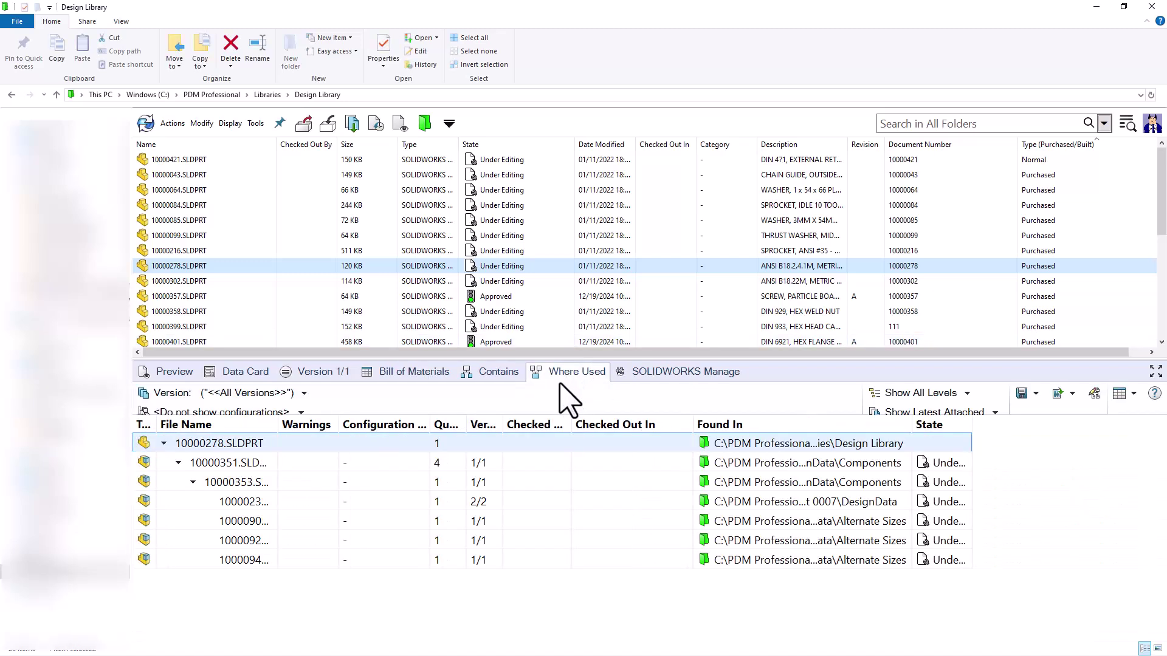
{"action": "left_click_drag", "start_coordinate": [278, 425], "coordinate": [410, 444]}
{"action": "left_click", "coordinate": [318, 462]}
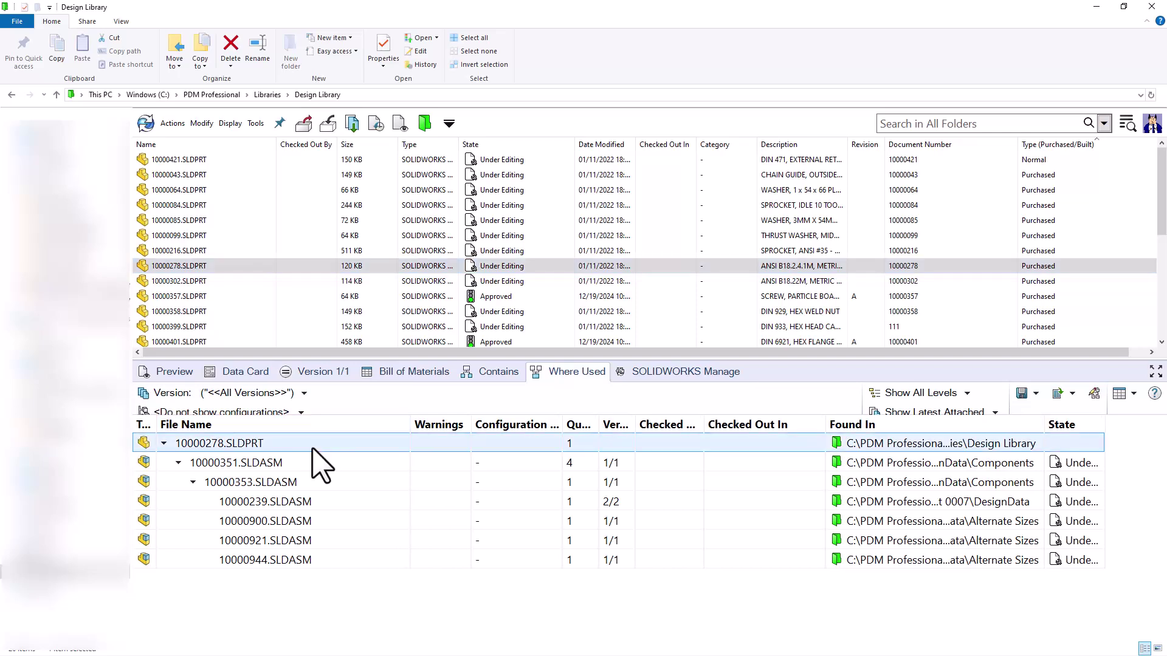
{"action": "left_click", "coordinate": [328, 483]}
{"action": "left_click", "coordinate": [336, 501]}
{"action": "left_click", "coordinate": [341, 521]}
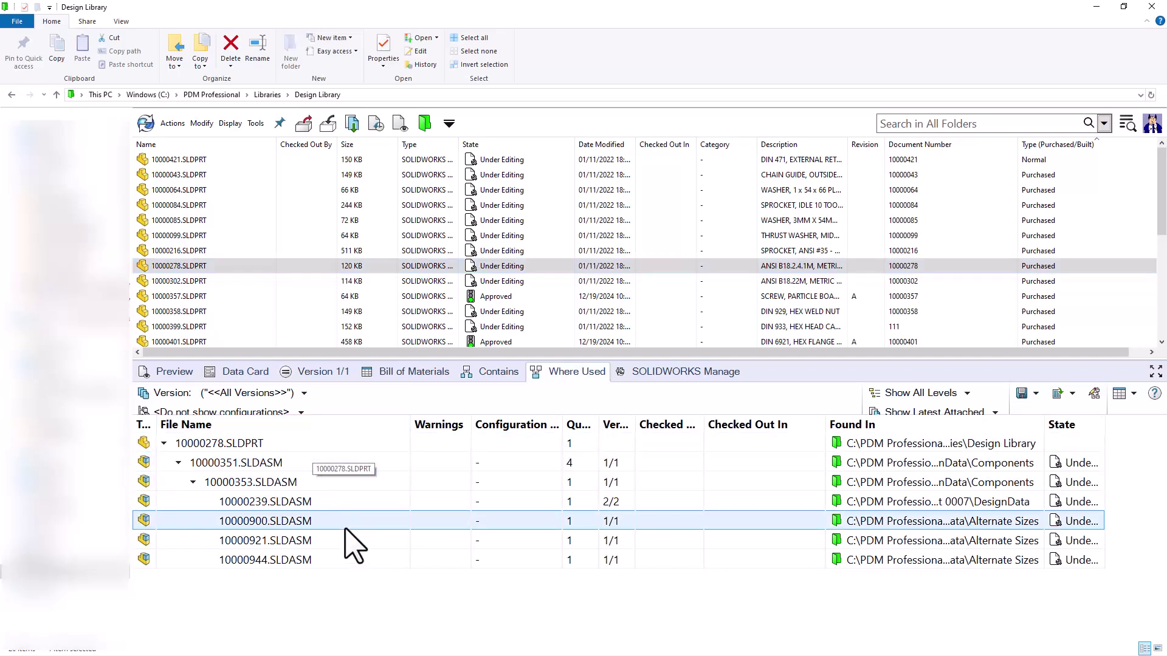
{"action": "left_click", "coordinate": [344, 541]}
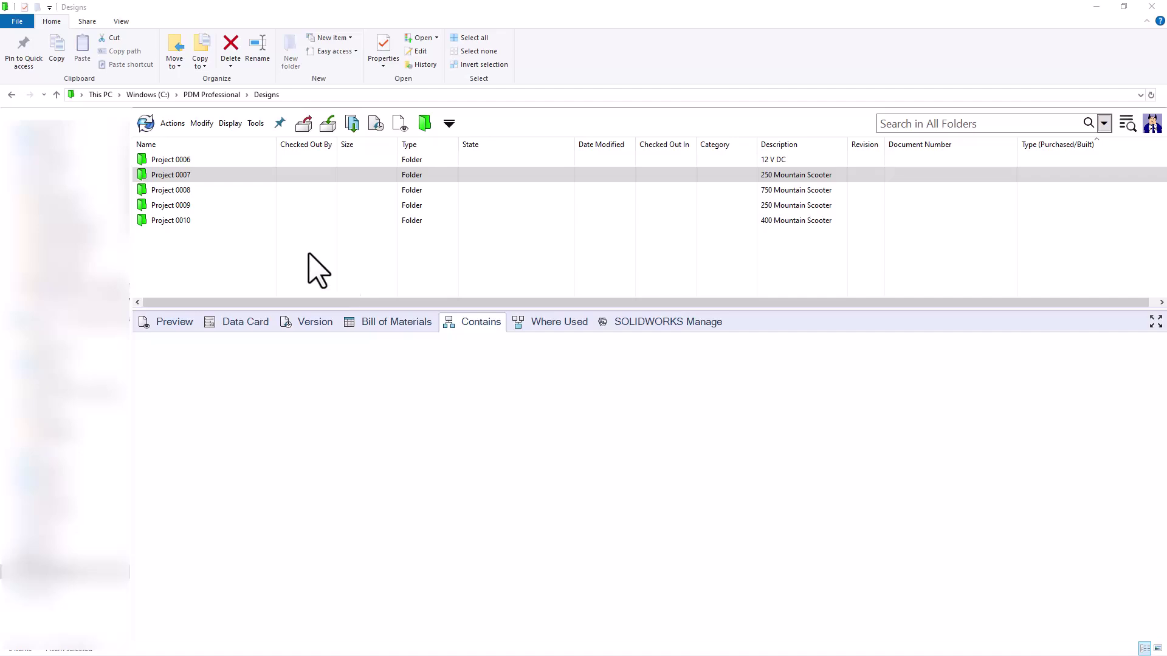
- Open Project 0007's DesignData folder
{"action": "left_click", "coordinate": [212, 175]}
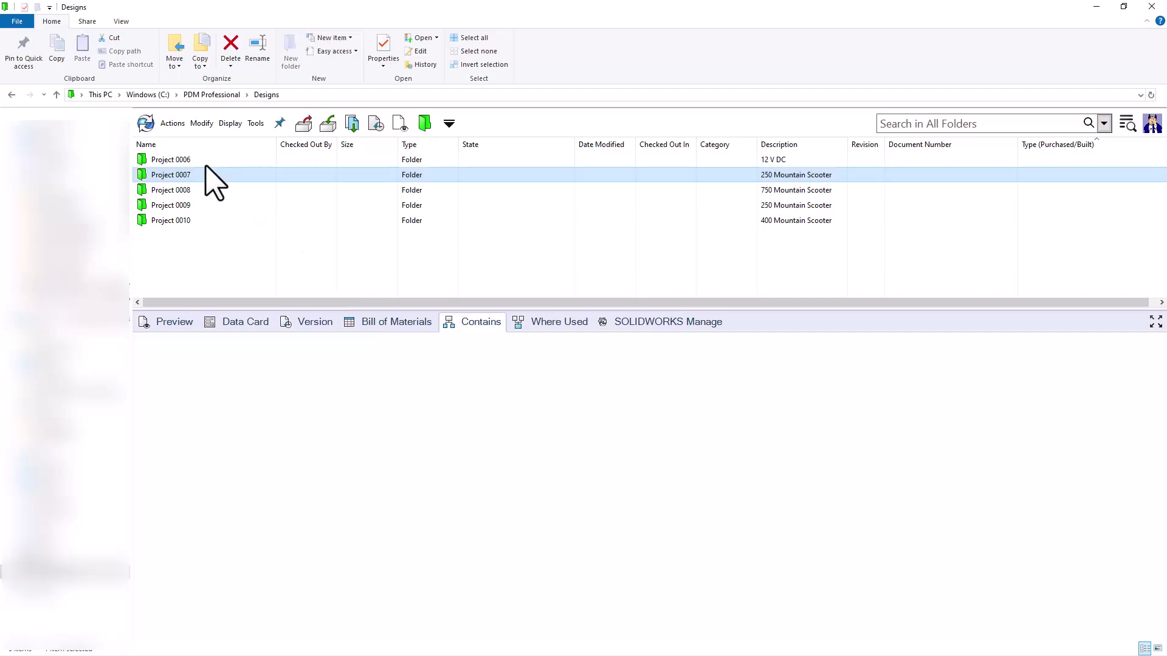
{"action": "double_click", "coordinate": [210, 174]}
{"action": "double_click", "coordinate": [197, 160]}
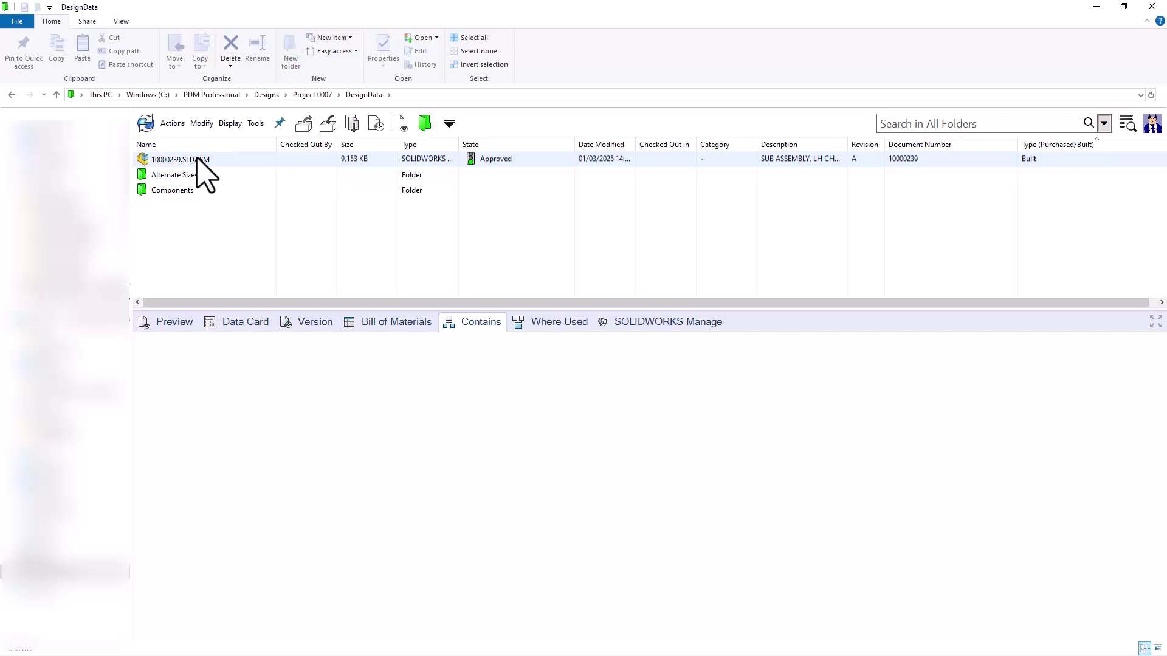
- Browse the components contained in assembly 10000239.SLDASM, including part 10000064.SLDPRT
{"action": "left_click", "coordinate": [198, 160]}
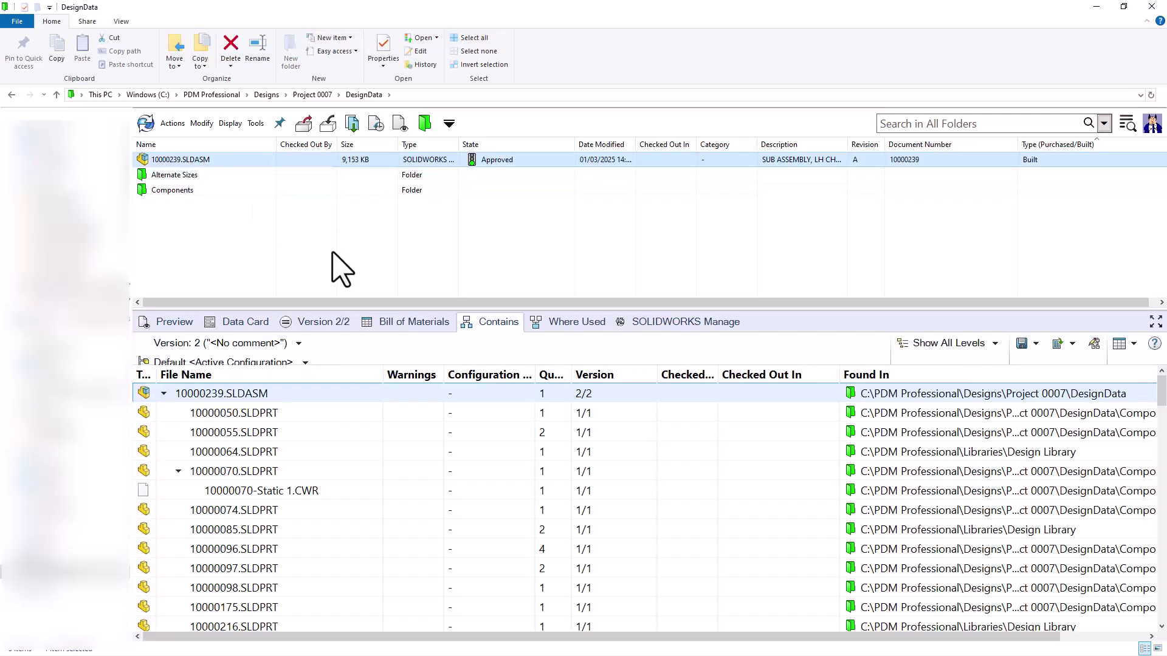
{"action": "left_click", "coordinate": [329, 453]}
{"action": "scroll", "coordinate": [316, 453], "scroll_direction": "down", "scroll_amount": 2}
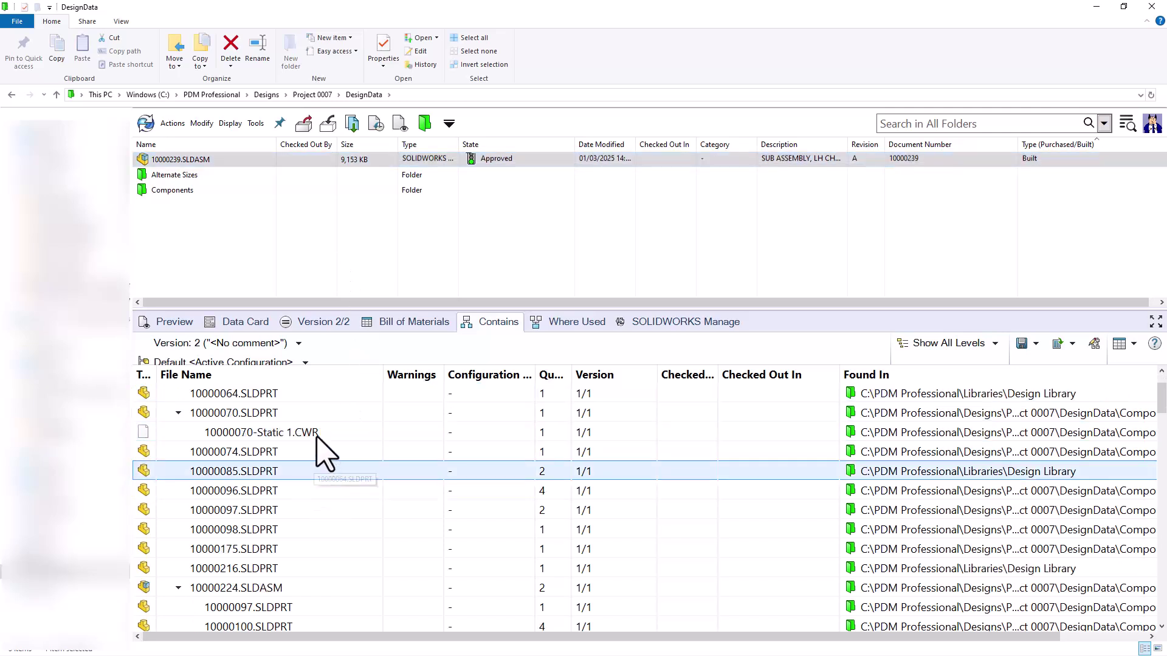
{"action": "scroll", "coordinate": [317, 441], "scroll_direction": "down", "scroll_amount": 8}
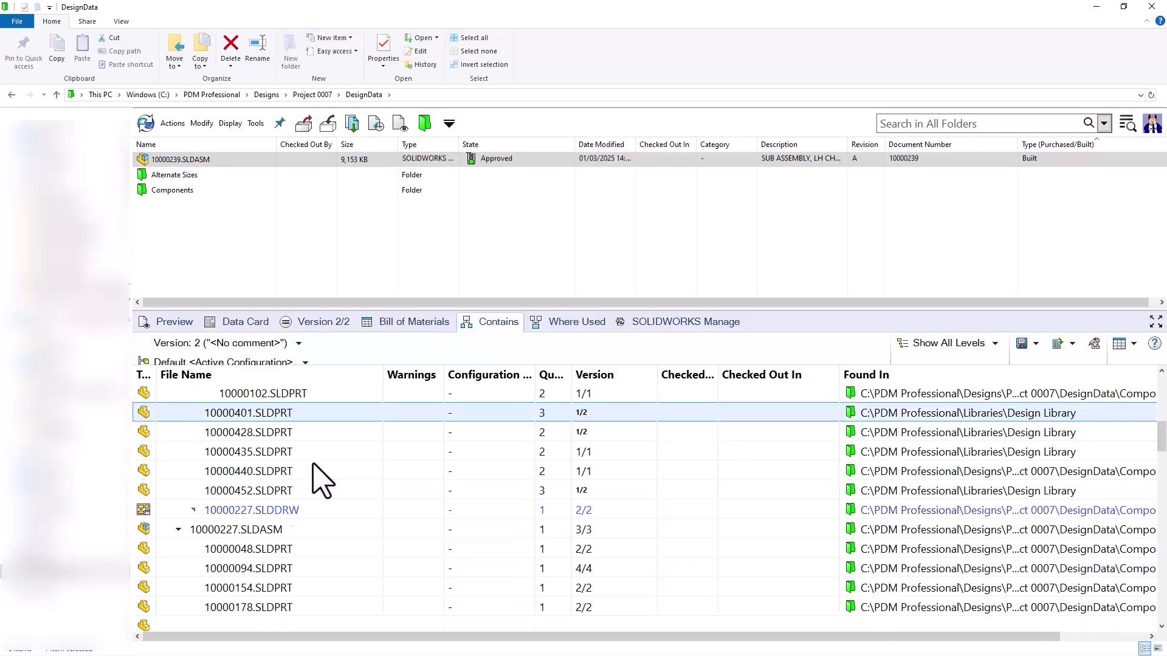
{"action": "scroll", "coordinate": [319, 483], "scroll_direction": "down", "scroll_amount": 10}
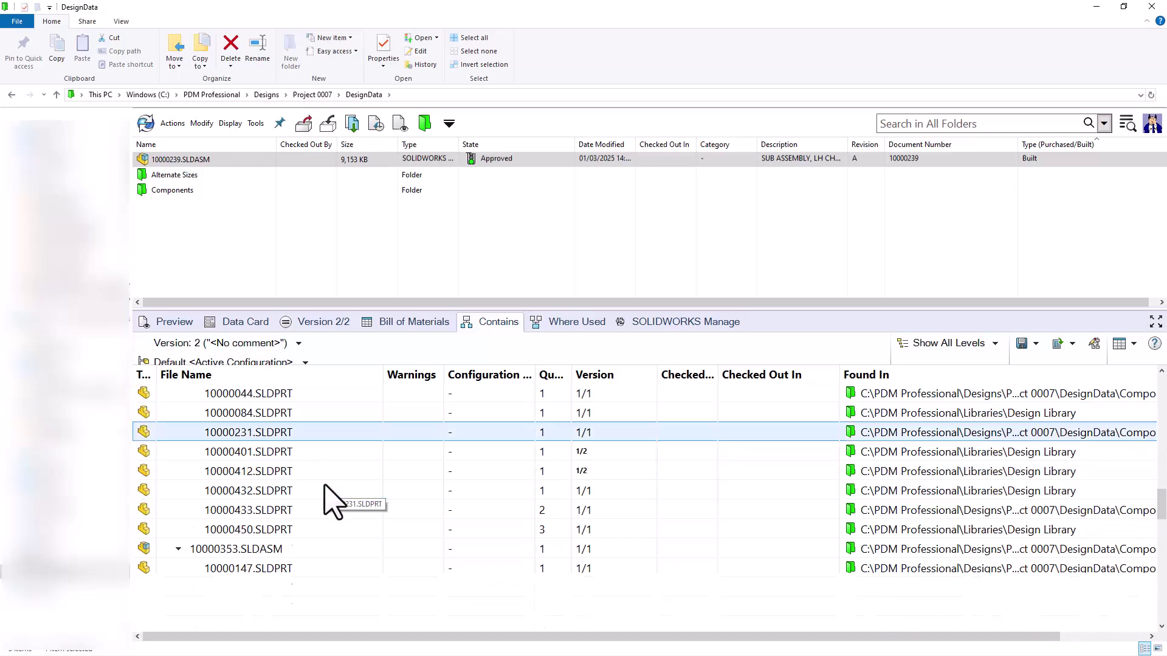
{"action": "scroll", "coordinate": [336, 510], "scroll_direction": "down", "scroll_amount": 4}
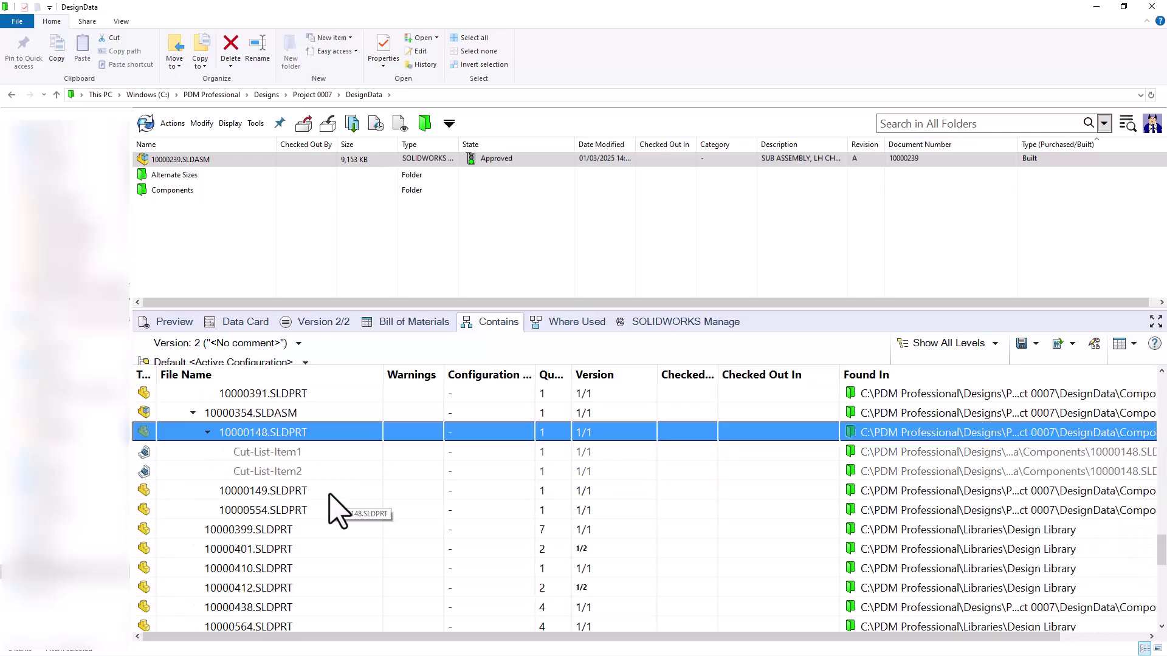
{"action": "scroll", "coordinate": [332, 497], "scroll_direction": "up", "scroll_amount": 20}
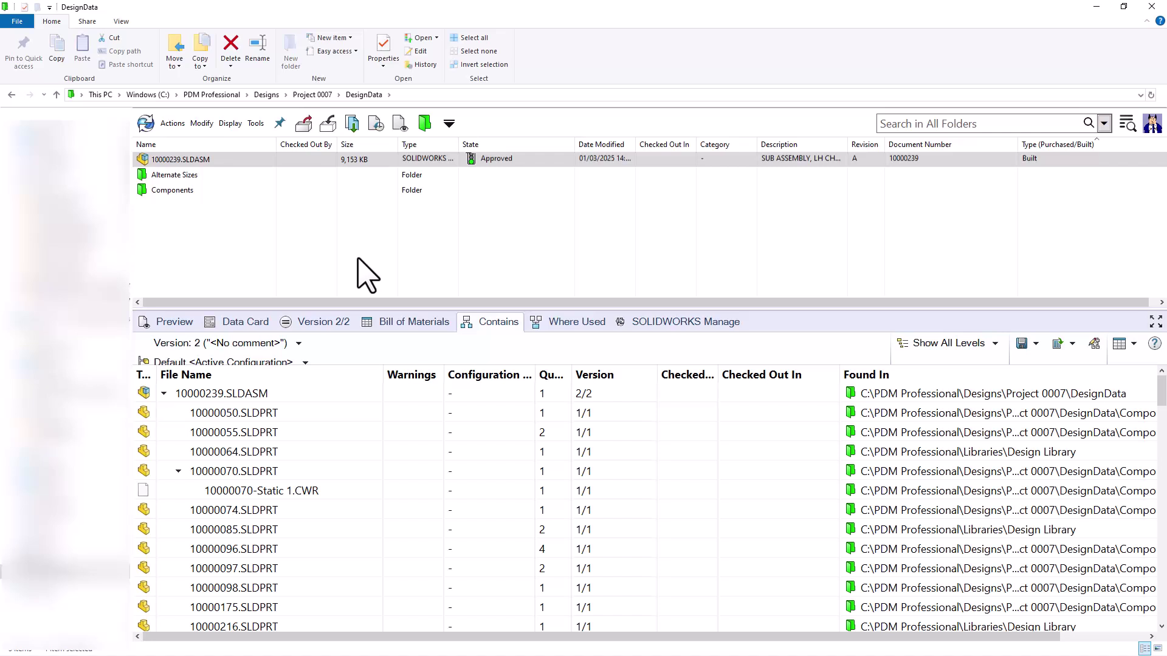
- Launch Copy Tree for assembly 10000239.SLDASM and its 54 files
{"action": "left_click", "coordinate": [254, 123]}
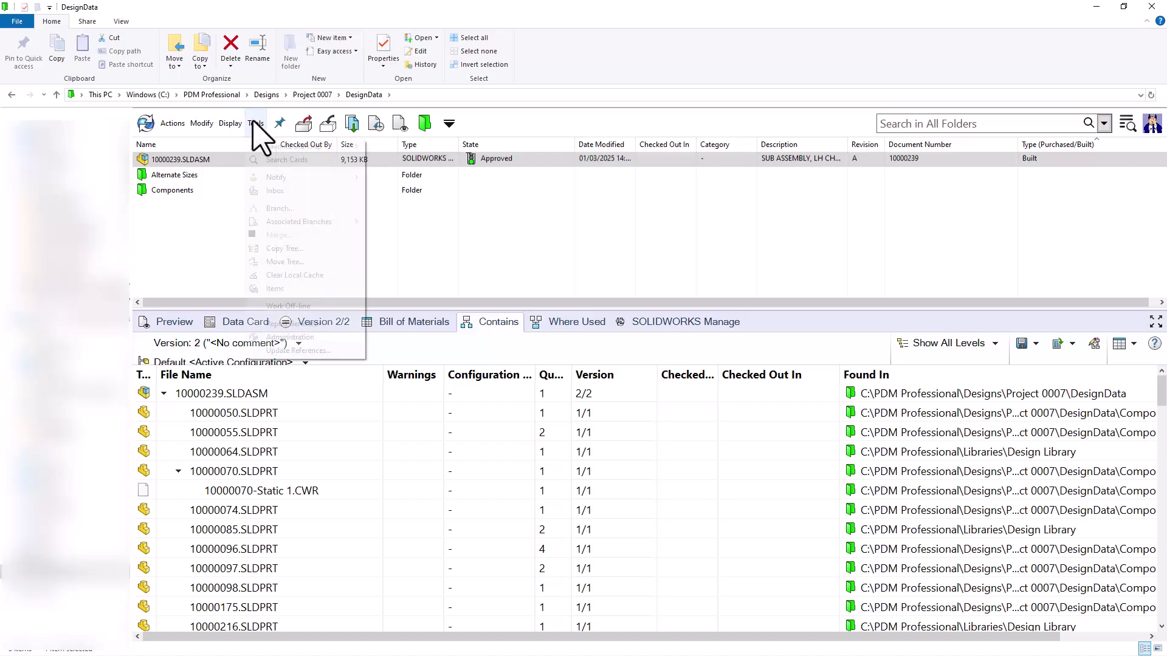
{"action": "left_click", "coordinate": [286, 249]}
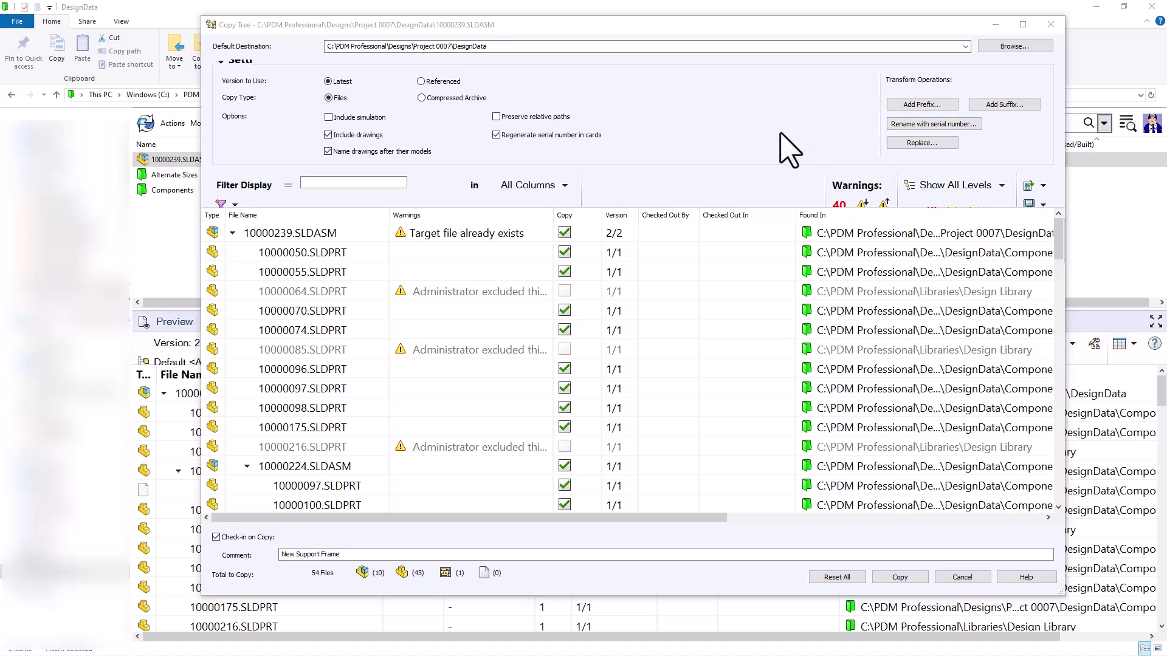
- Set the Copy Tree destination folder to Designs\Project 0010\DesignData
{"action": "left_click", "coordinate": [996, 47]}
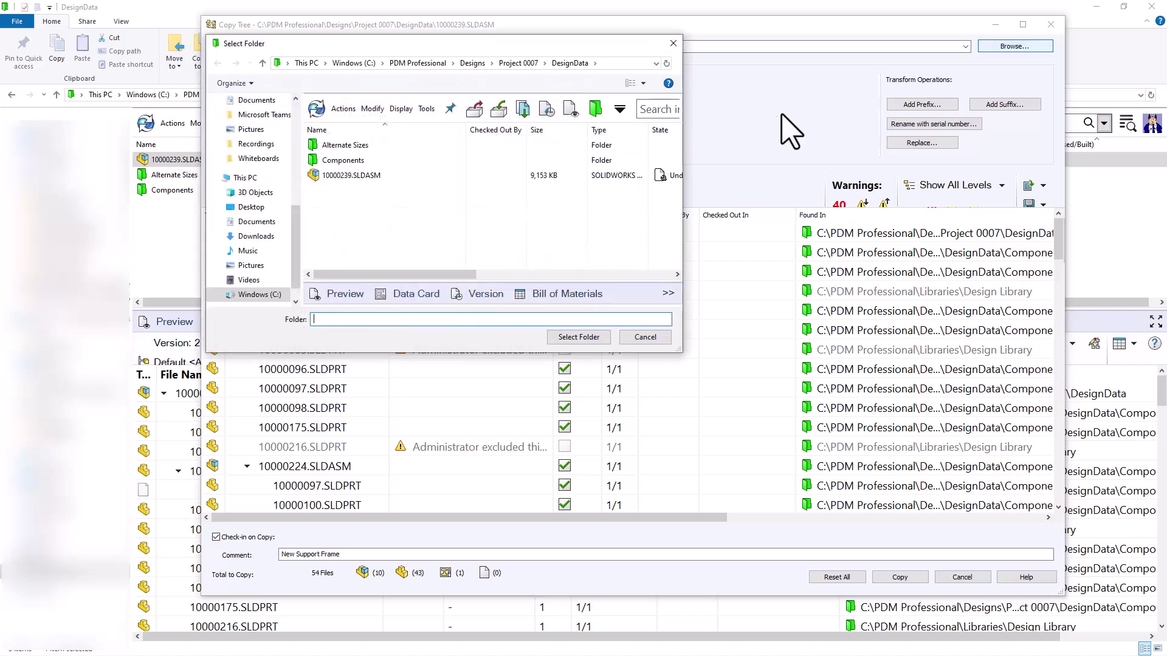
{"action": "left_click", "coordinate": [472, 64]}
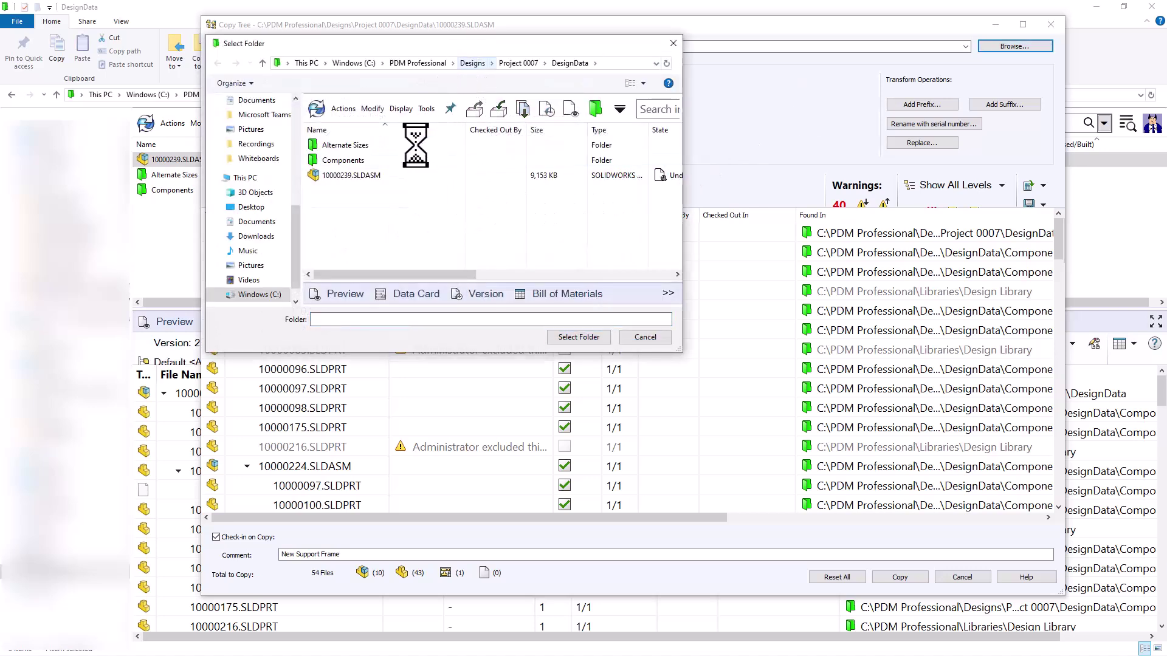
{"action": "left_click", "coordinate": [397, 205]}
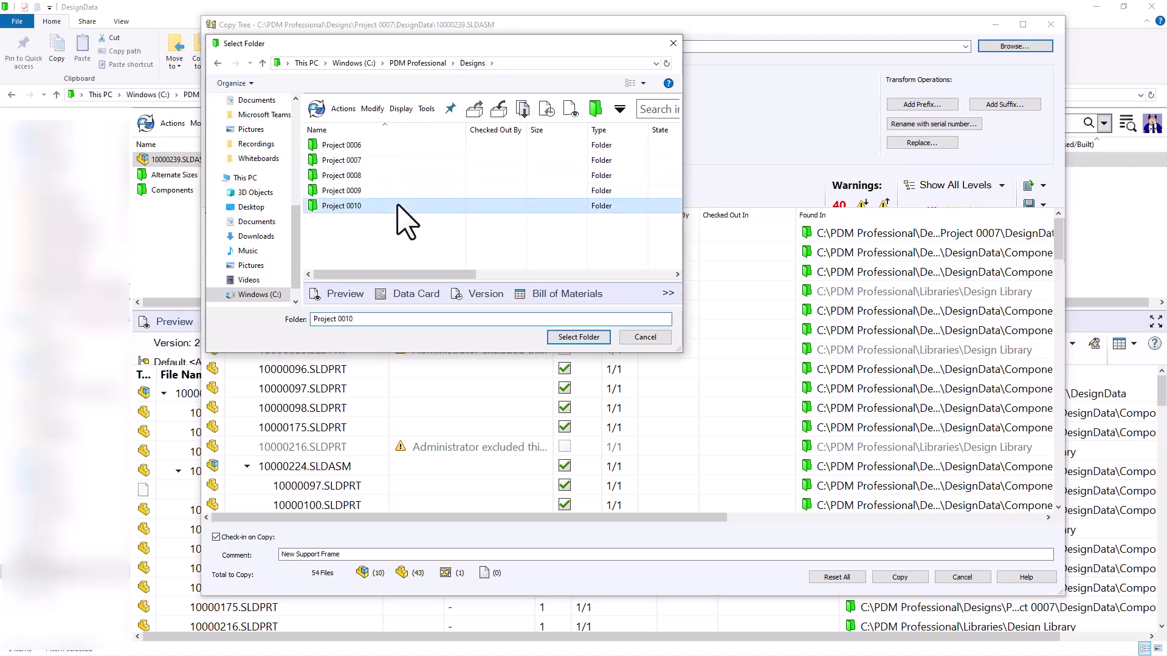
{"action": "double_click", "coordinate": [398, 205]}
{"action": "double_click", "coordinate": [364, 145]}
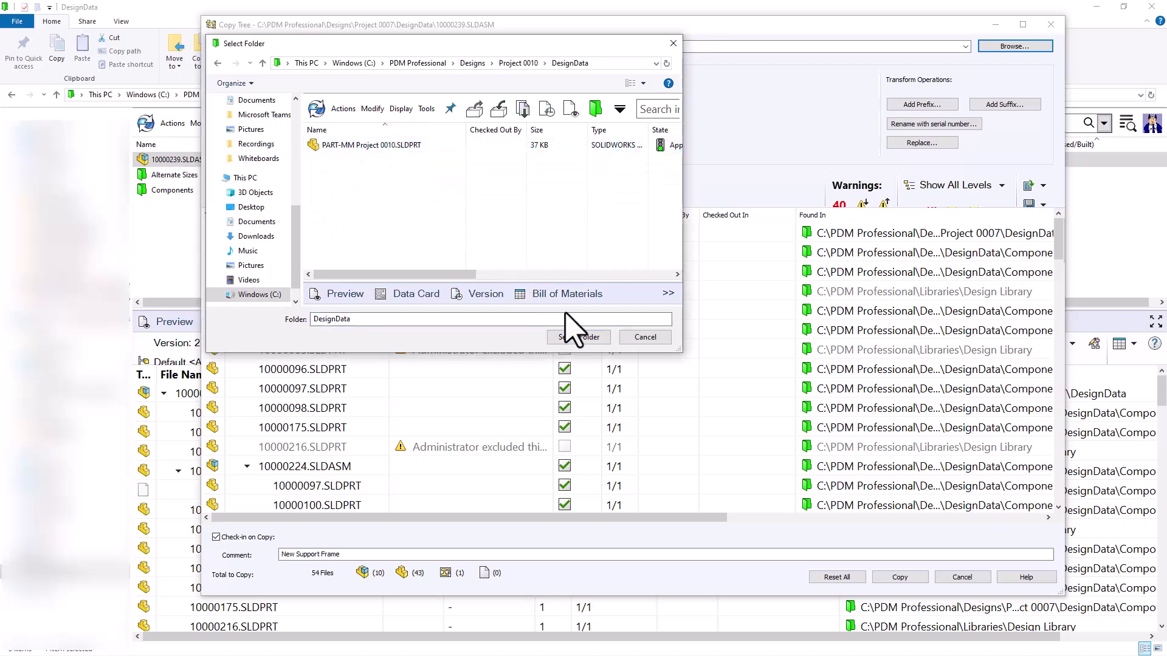
{"action": "left_click", "coordinate": [595, 339]}
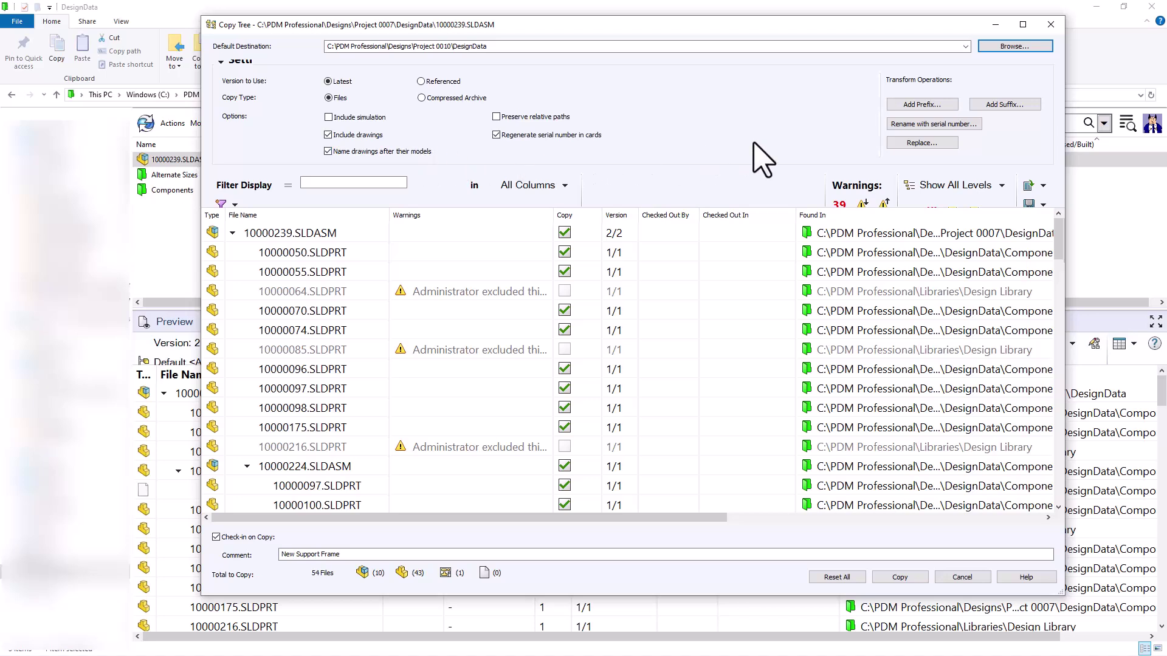
- Rename all file types with serial numbers, e.g. 10001511.SLDASM, and check Target File Name
{"action": "left_click", "coordinate": [911, 123]}
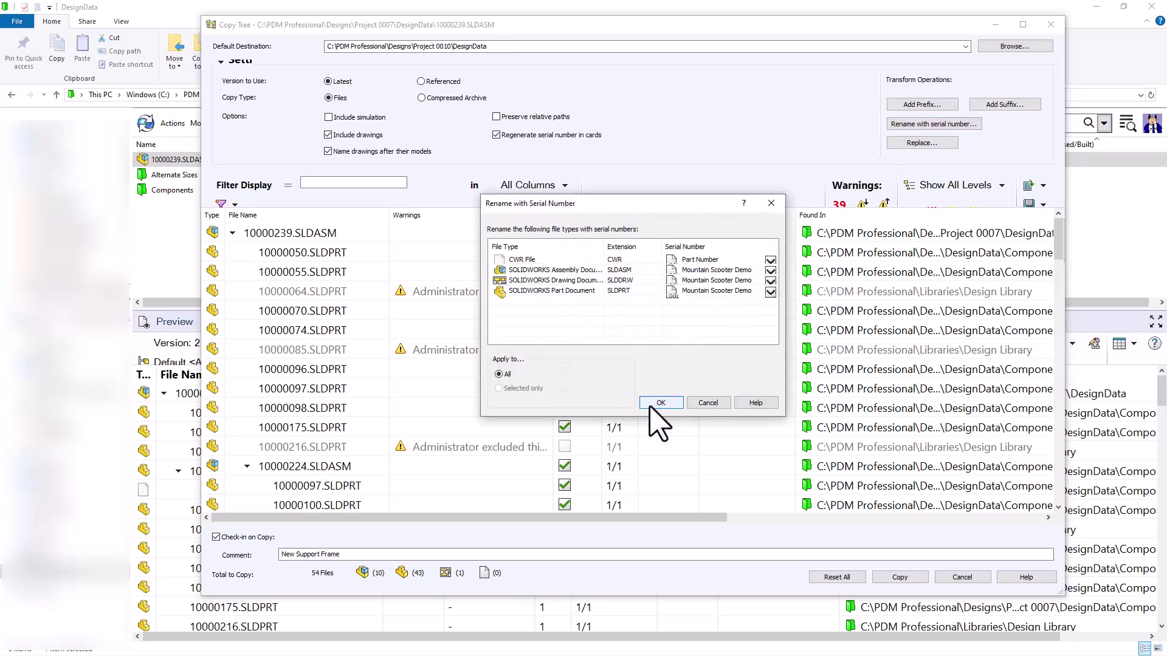
{"action": "left_click", "coordinate": [651, 406]}
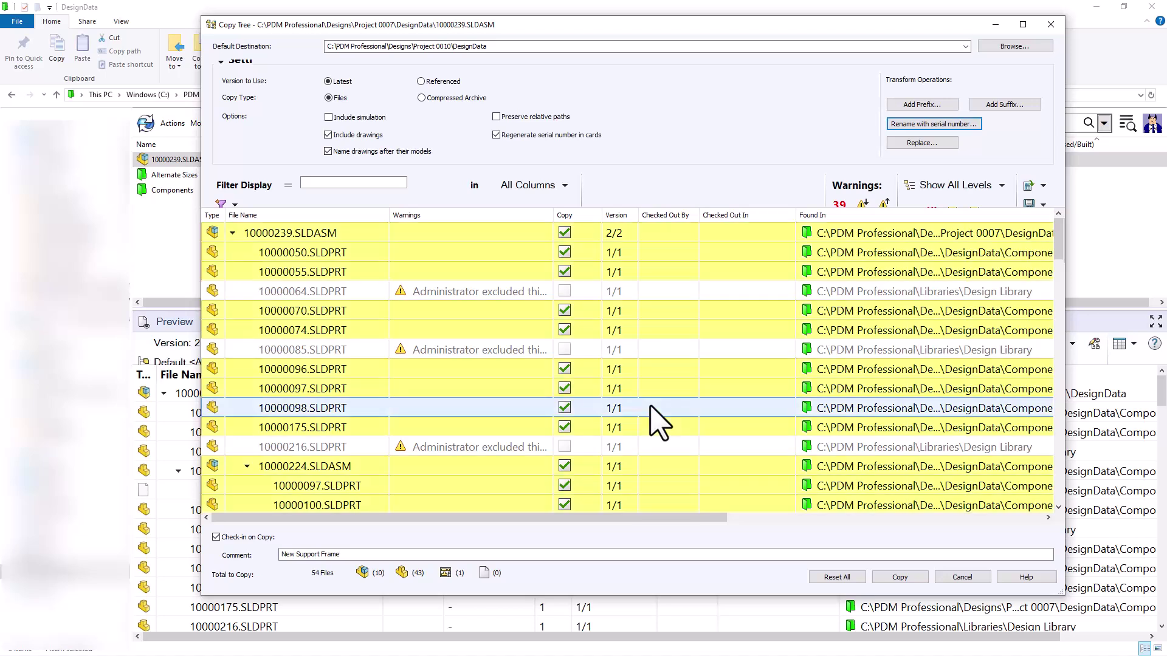
{"action": "left_click_drag", "start_coordinate": [708, 517], "coordinate": [990, 615]}
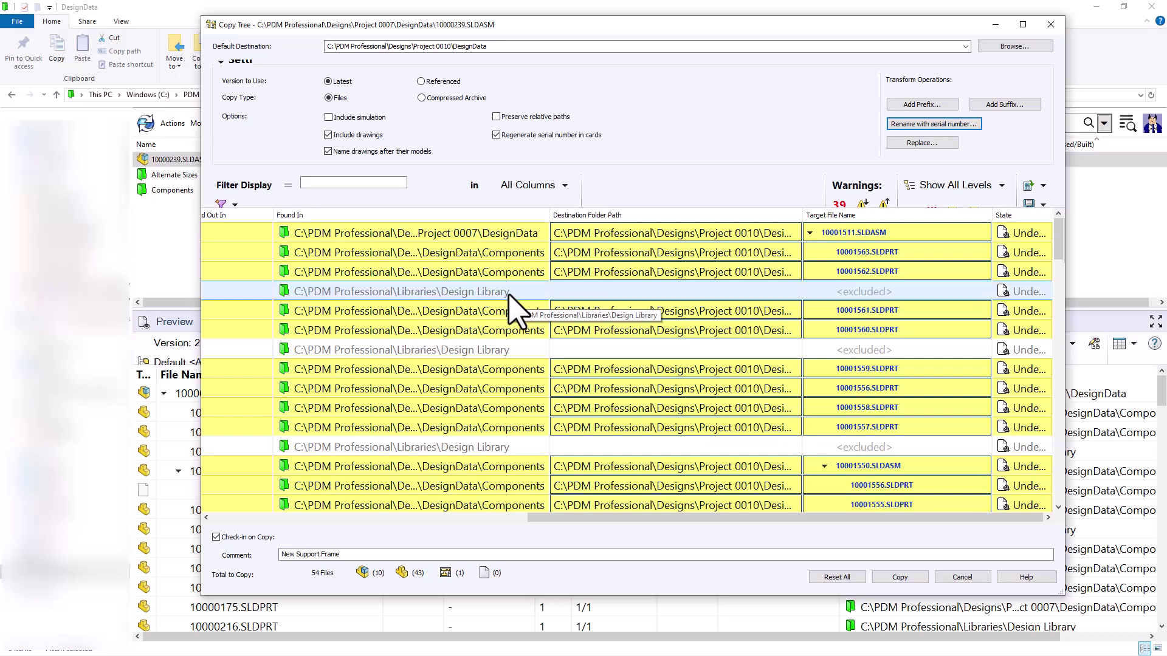
- Copy the 54-file tree into Project 0010's DesignData folder
{"action": "left_click", "coordinate": [899, 578]}
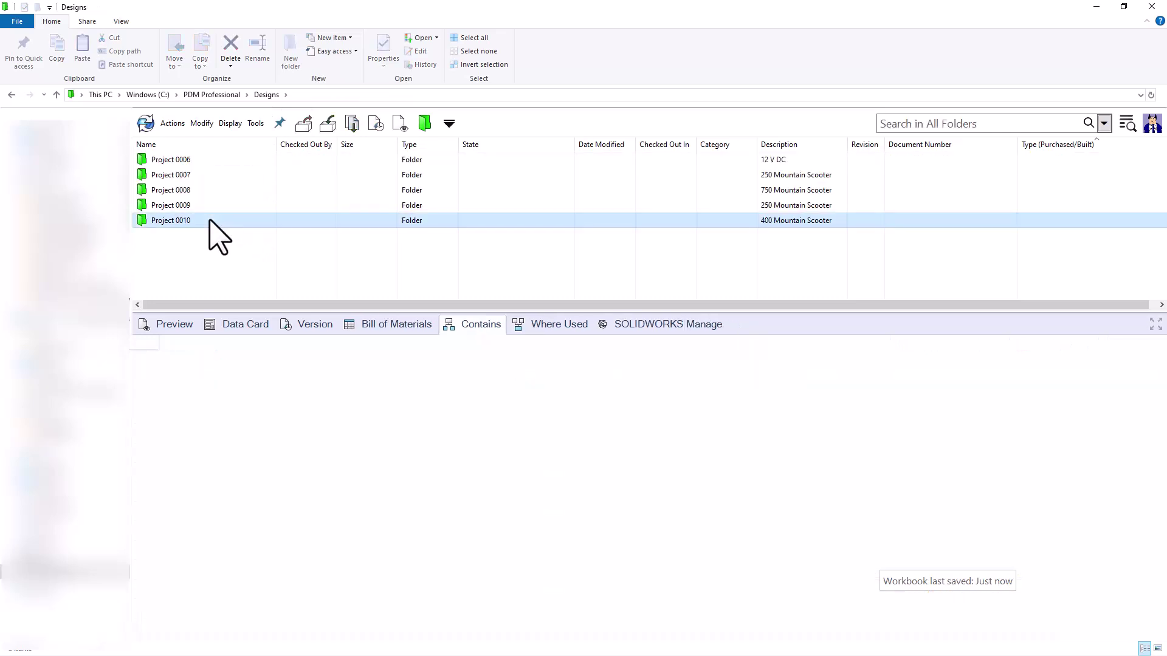
- Open Project 0010 > DesignData to view the newly copied serial-numbered files
{"action": "double_click", "coordinate": [182, 220]}
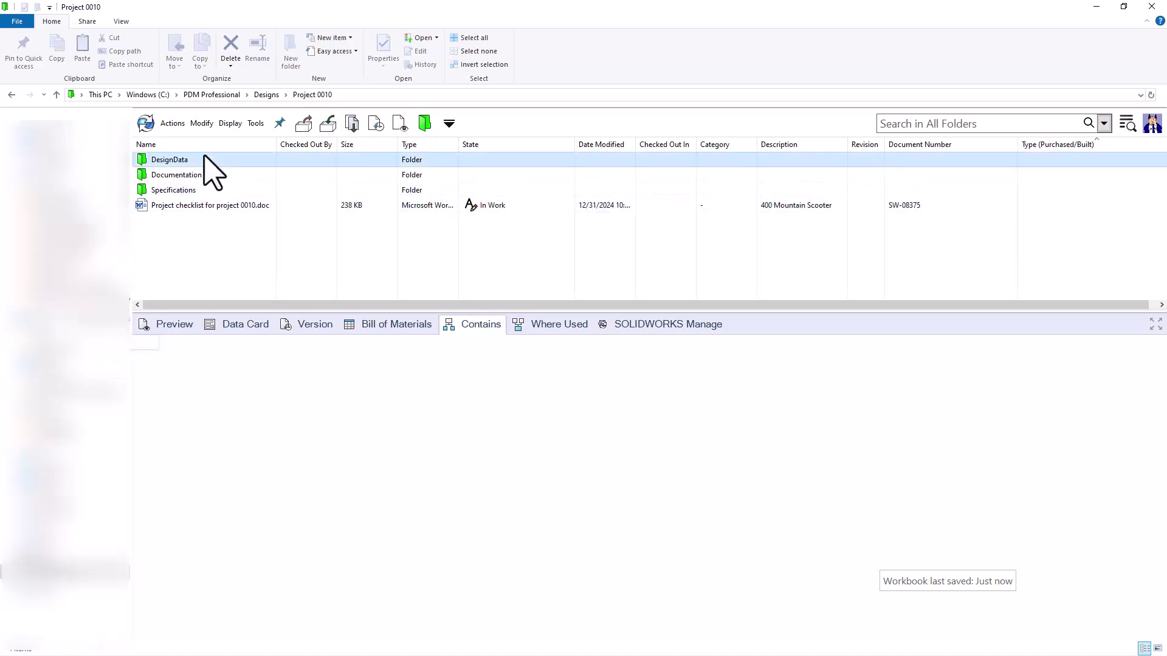
{"action": "double_click", "coordinate": [205, 159]}
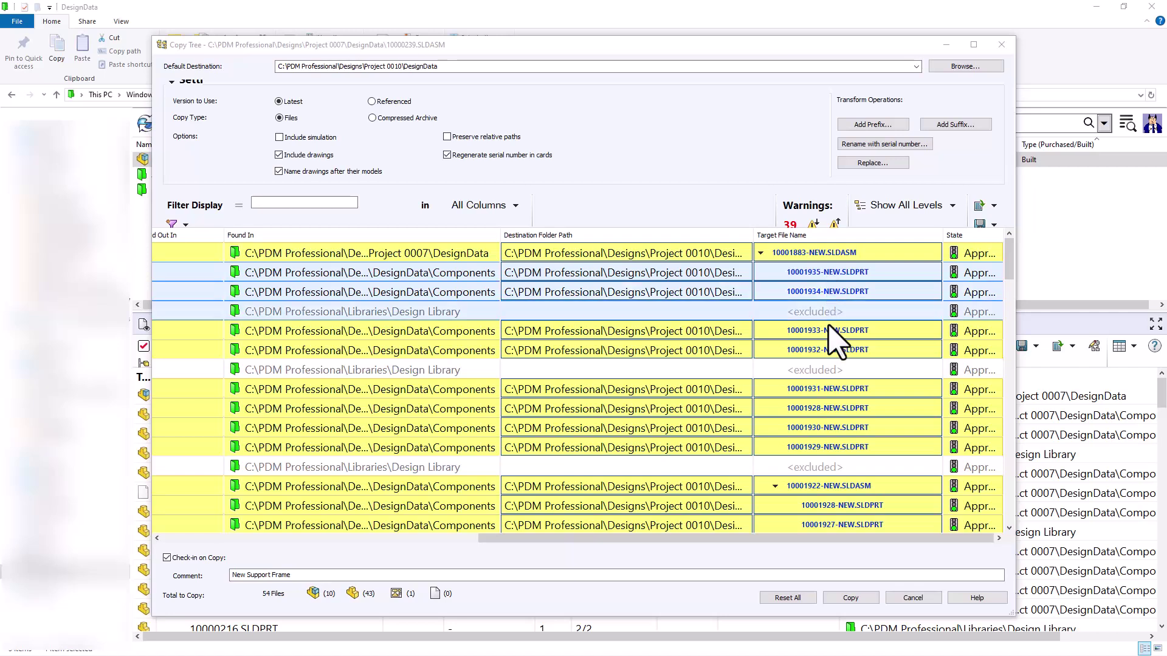
- Run the second 54-file copy using the -NEW file names
{"action": "left_click", "coordinate": [849, 598]}
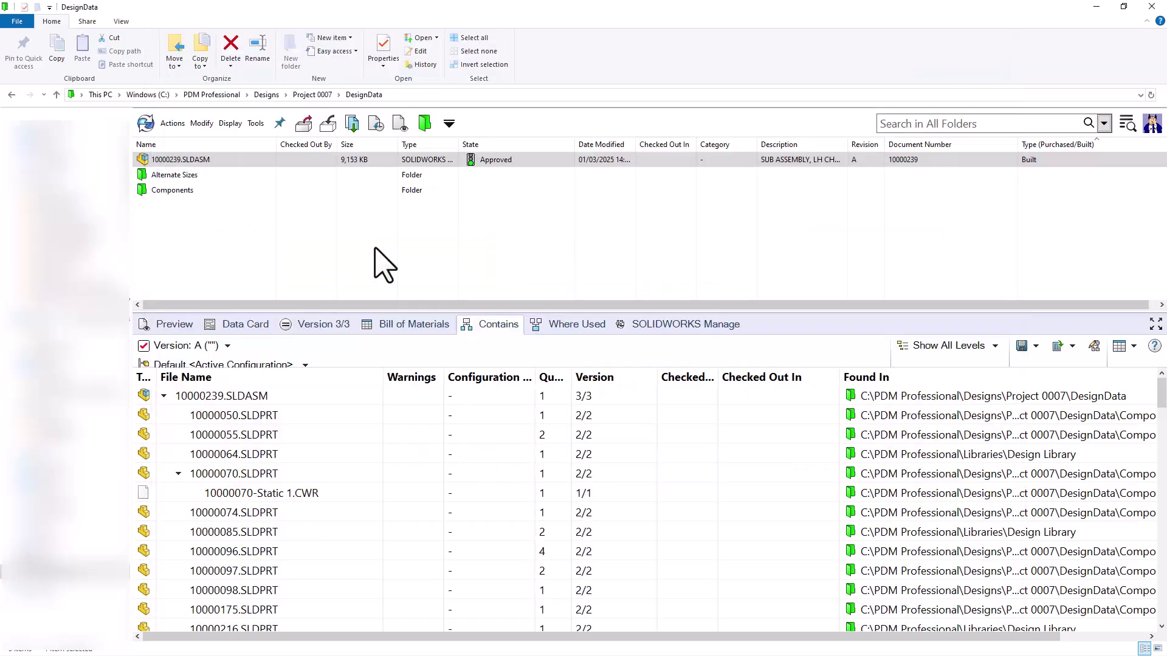
- Go back to Designs and open Project 0010's DesignData folder
{"action": "left_click", "coordinate": [267, 95]}
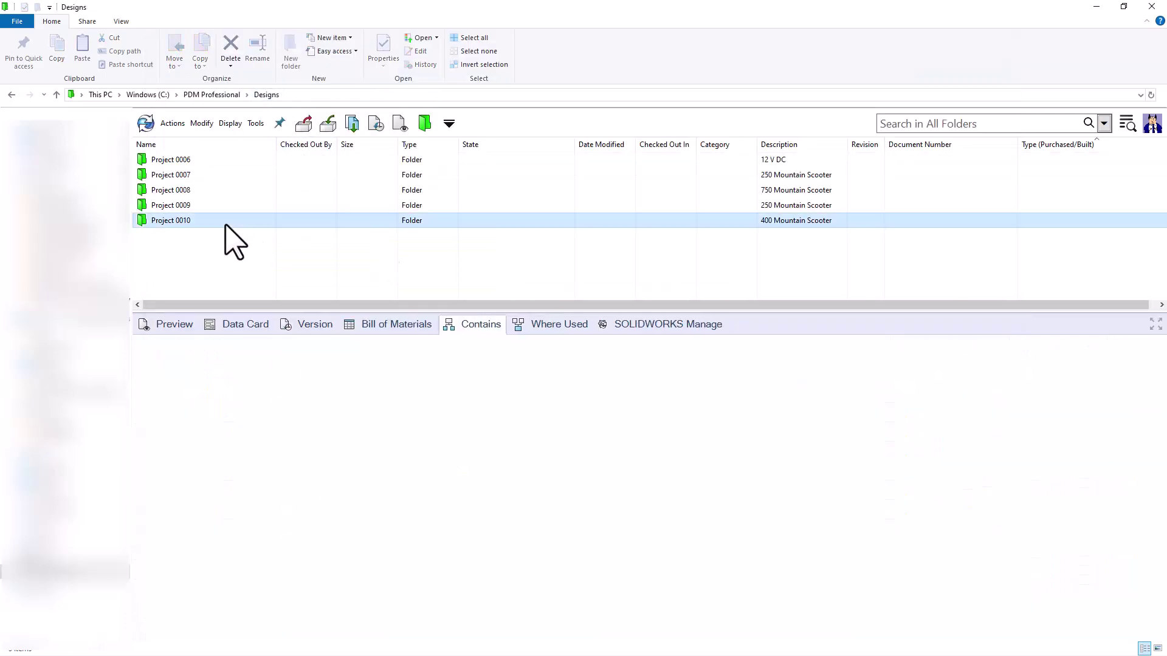
{"action": "double_click", "coordinate": [225, 224]}
{"action": "left_click", "coordinate": [195, 160]}
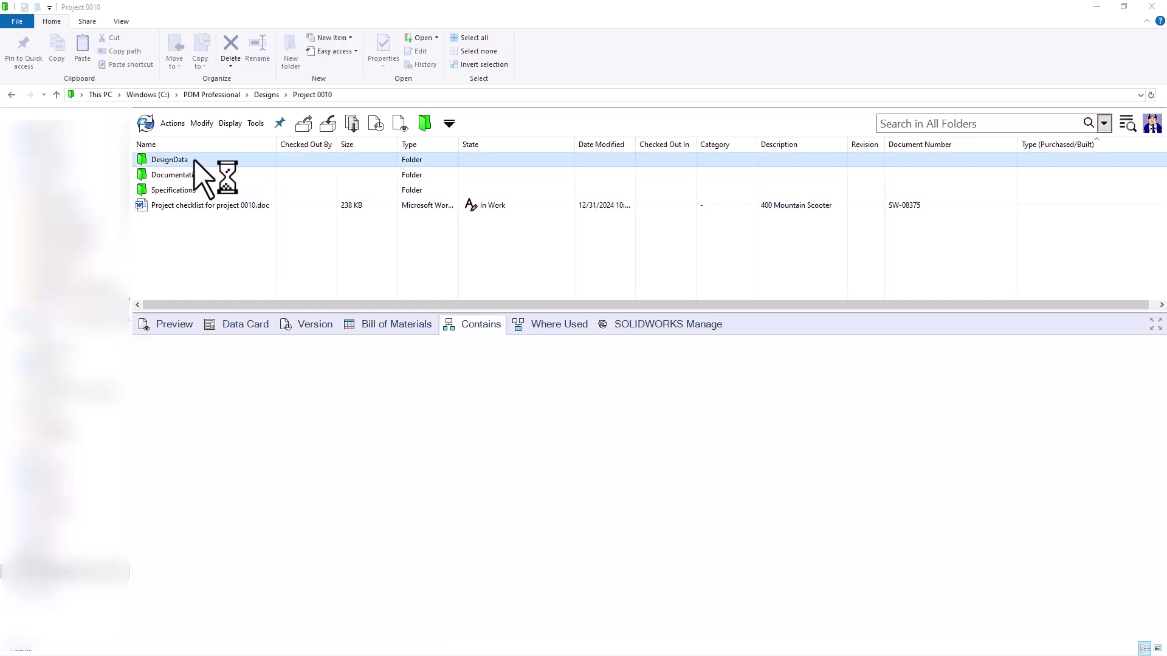